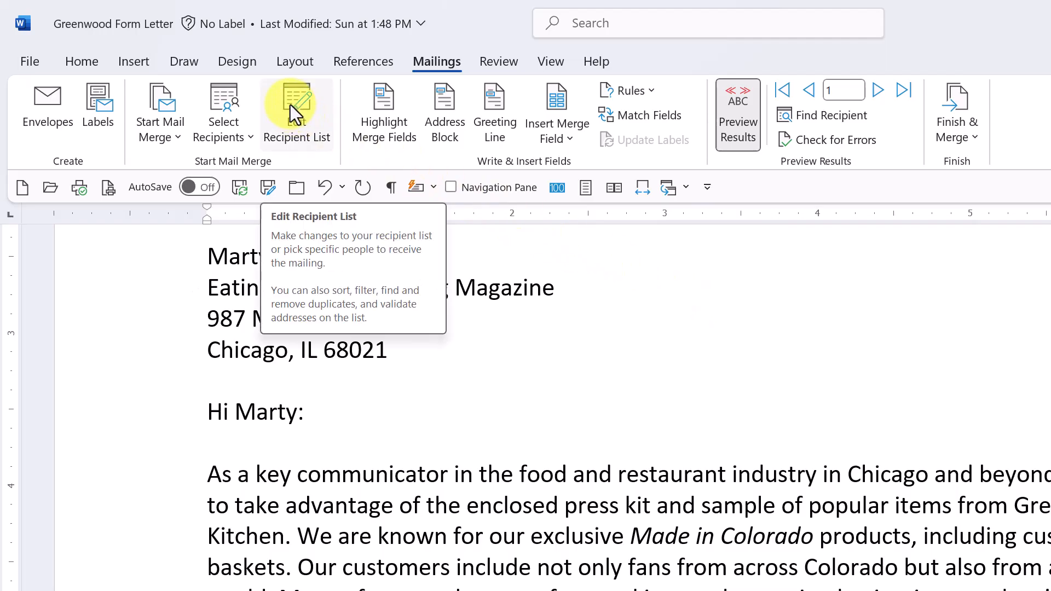
Open the mail merge recipient list in an enlarged window and select the Media Contacts.xlsx data source
left_click(304, 130)
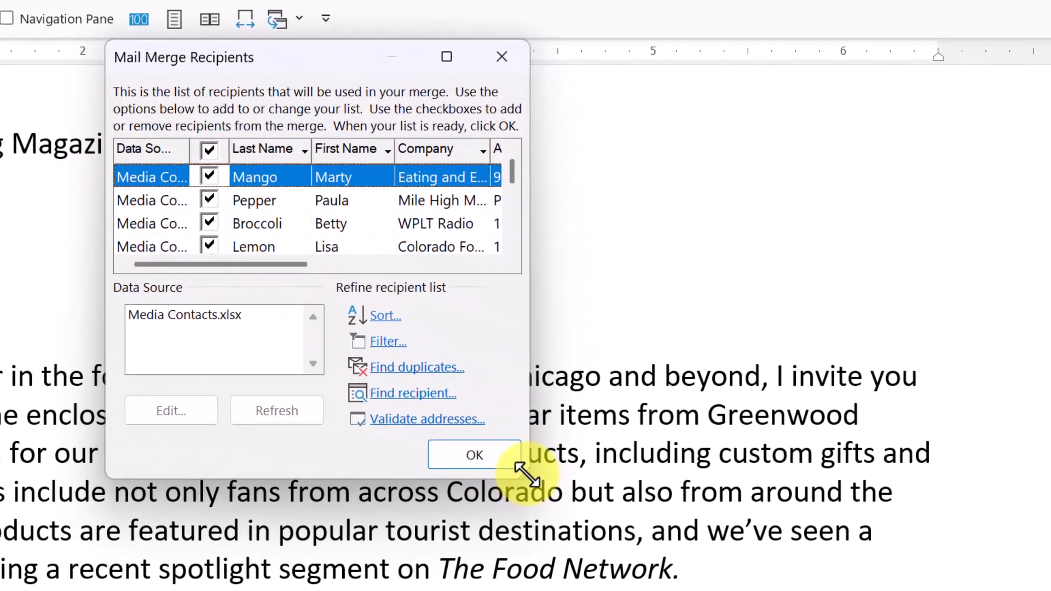
left_click_drag(522, 474, 904, 560)
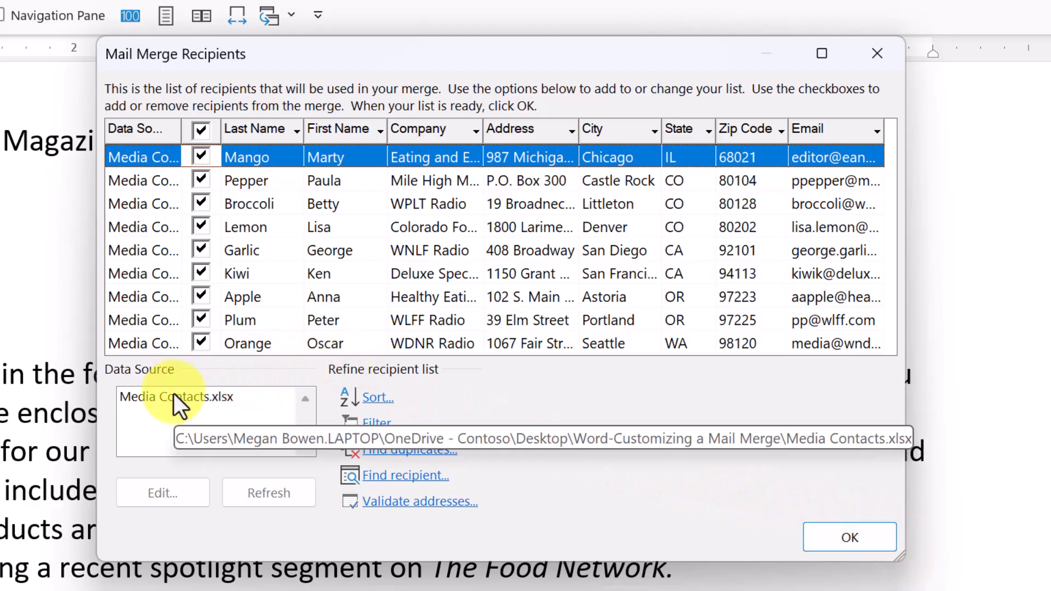
left_click(205, 396)
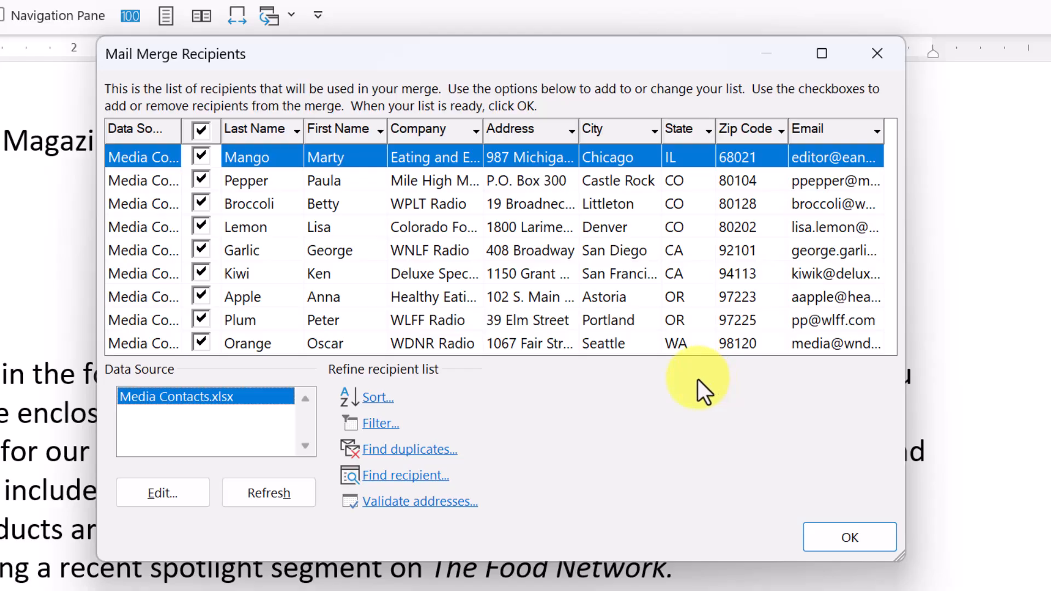
Sort the merge recipients by Last Name in ascending order and apply the recipient list
left_click(374, 398)
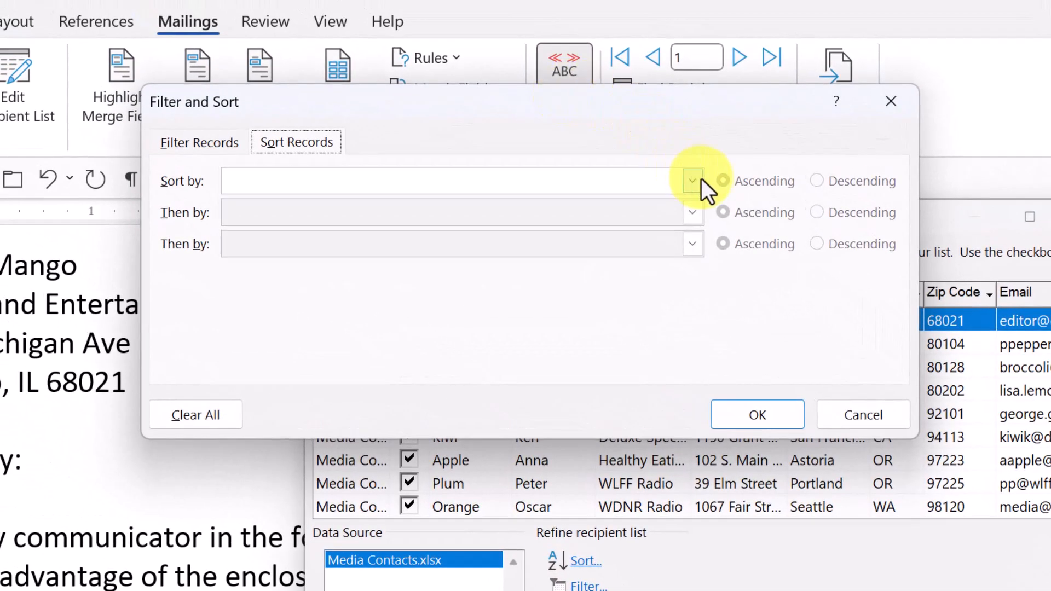
left_click(693, 180)
left_click(751, 186)
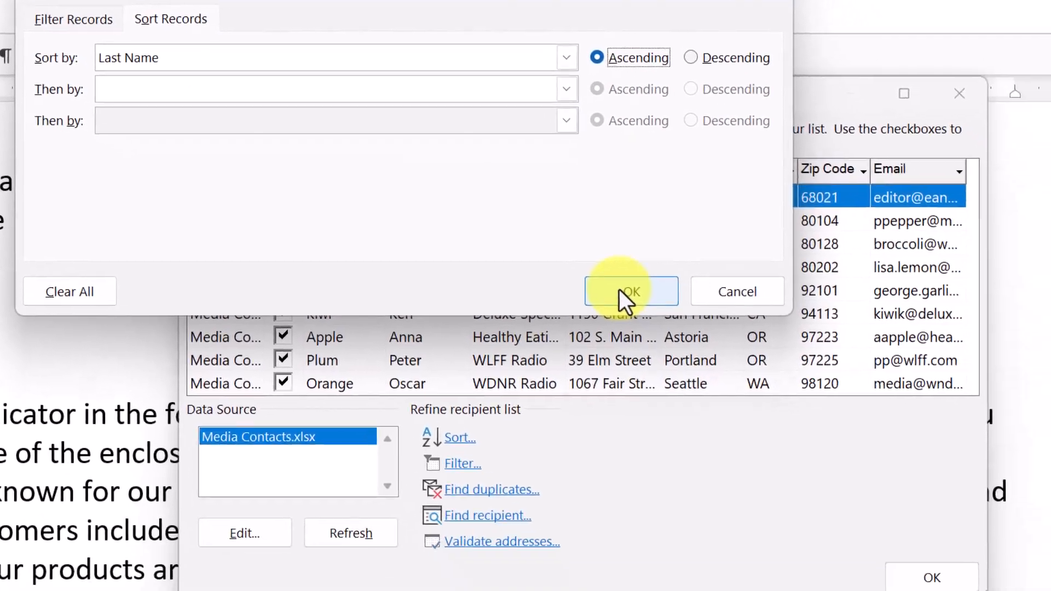
left_click(750, 416)
left_click(879, 526)
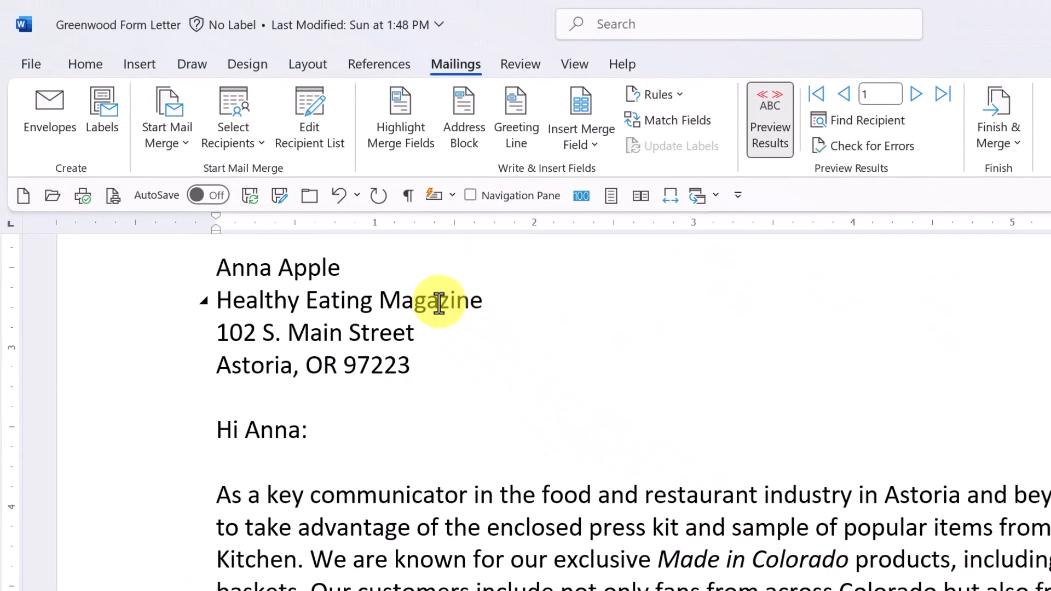
Step through the previewed letters to the fourth record to check the recipient order
left_click(916, 94)
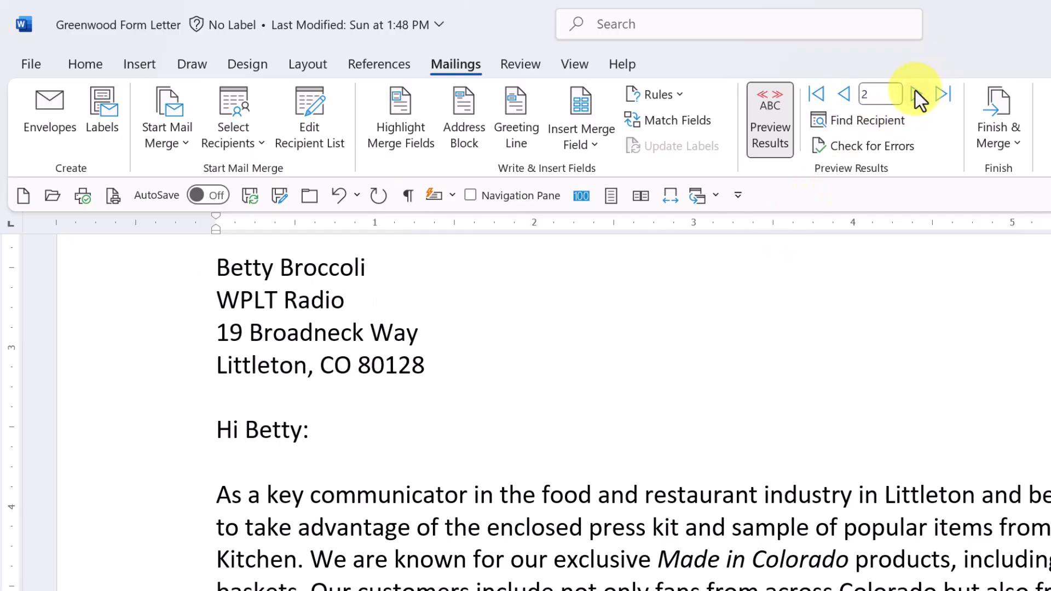
left_click(915, 95)
left_click(915, 94)
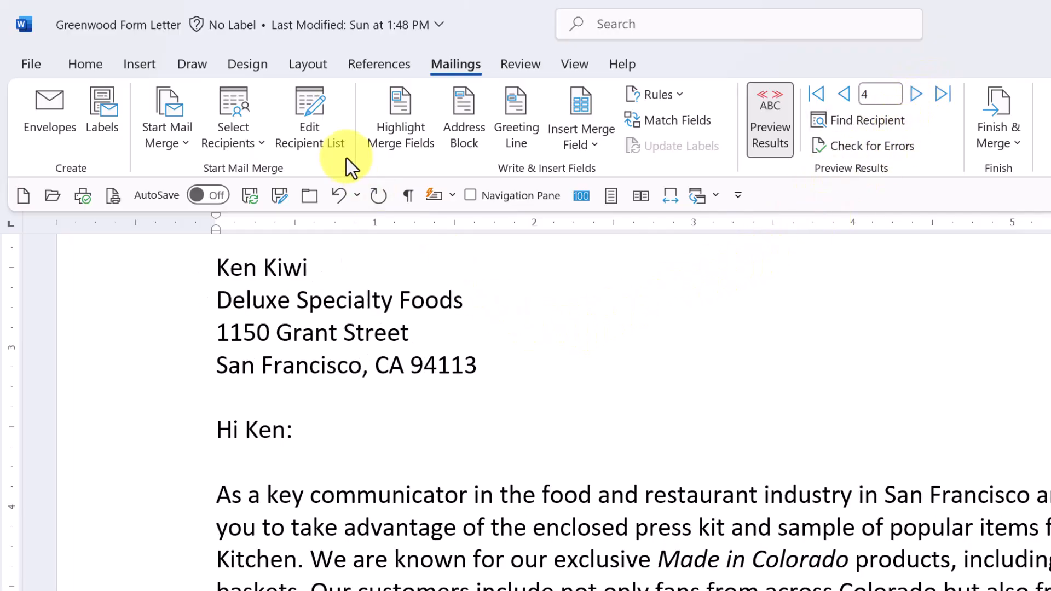
Start a filter on the merge recipient list with the condition State Equal to CA
left_click(317, 120)
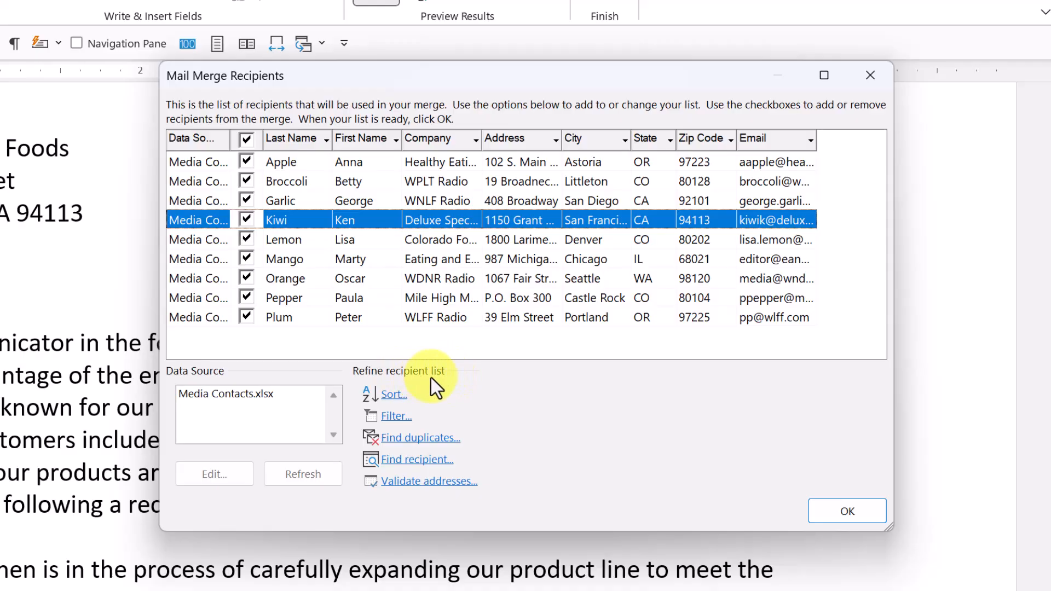
left_click(396, 416)
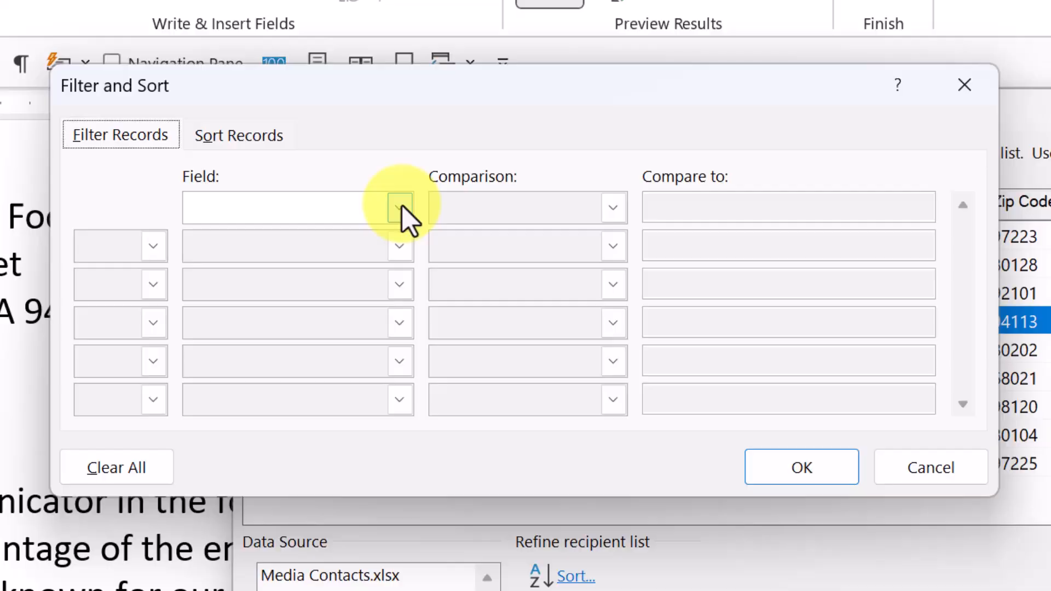
left_click(399, 203)
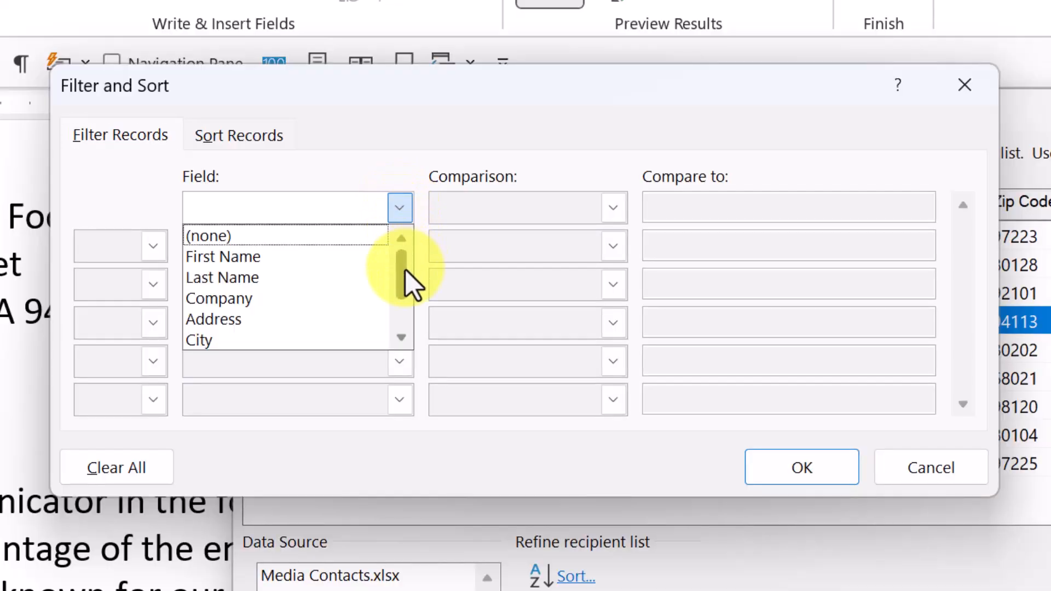
scroll(402, 288, "down", 1)
left_click(378, 300)
left_click(613, 207)
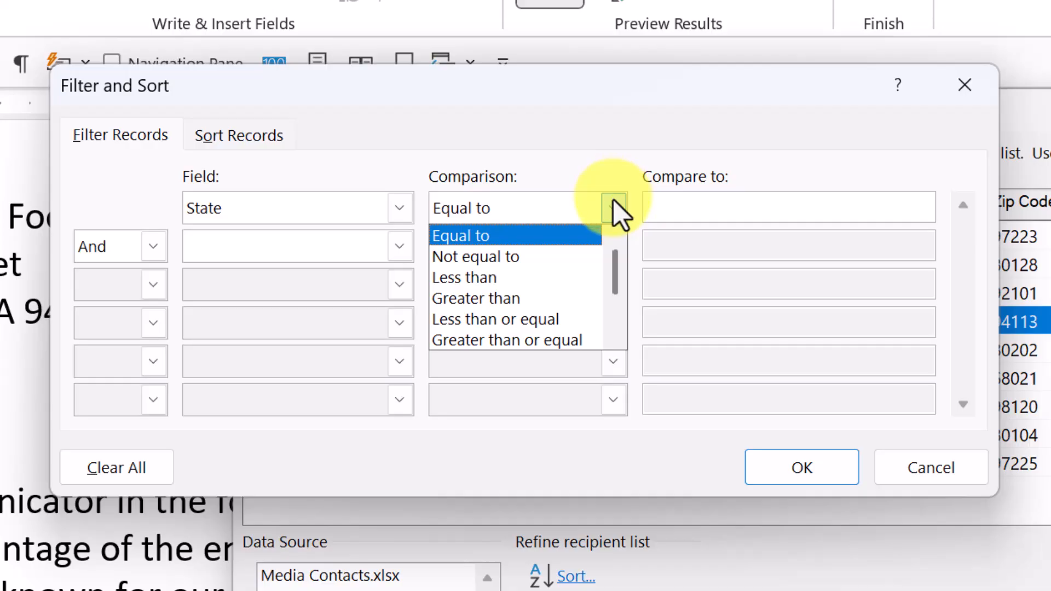
left_click(669, 207)
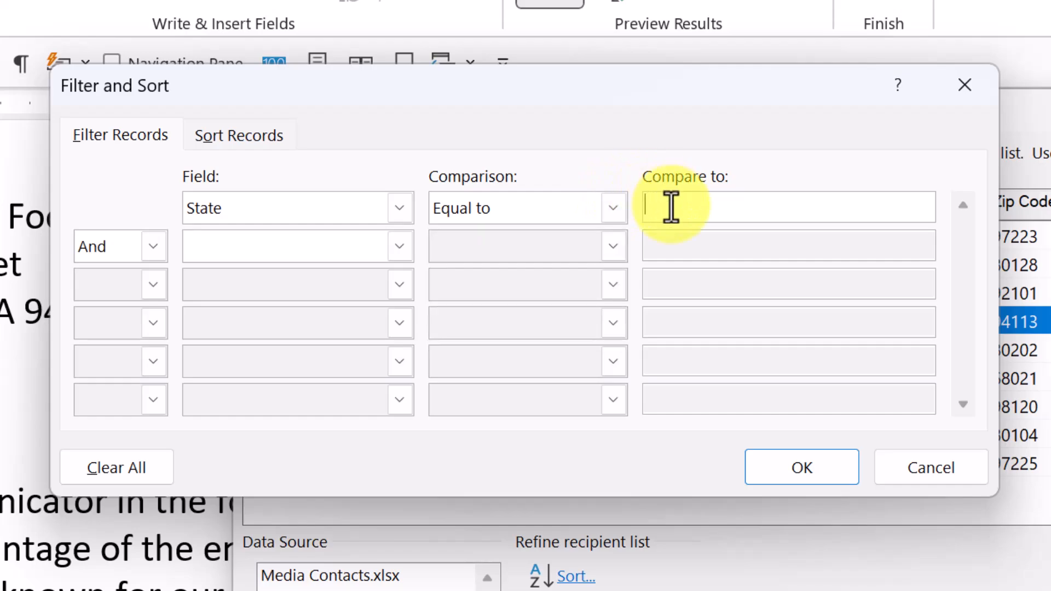
type("CA")
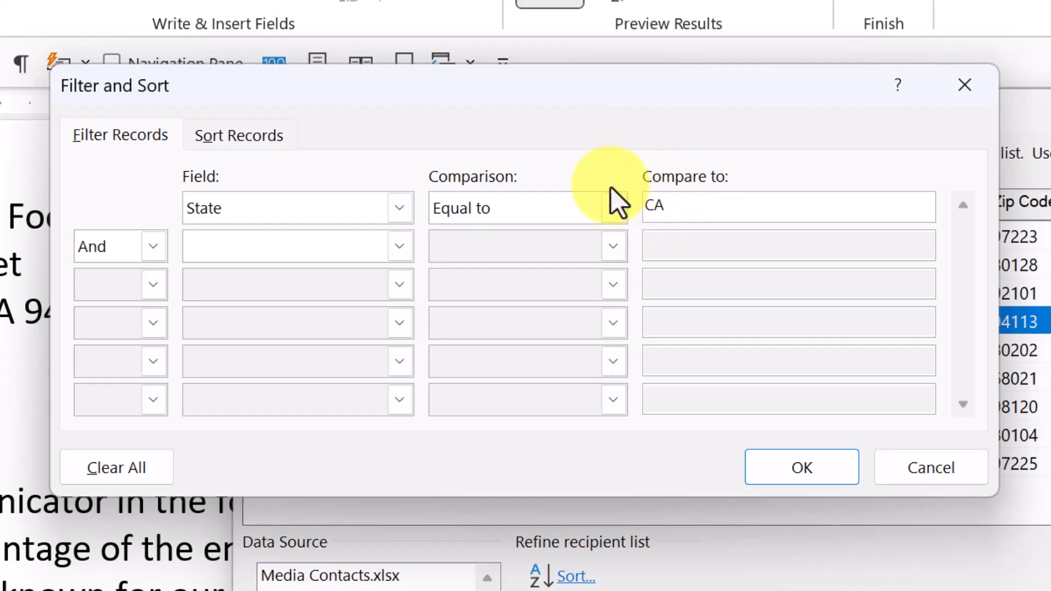
Add an Or condition for State Equal to OR and apply the recipient filter
left_click(154, 247)
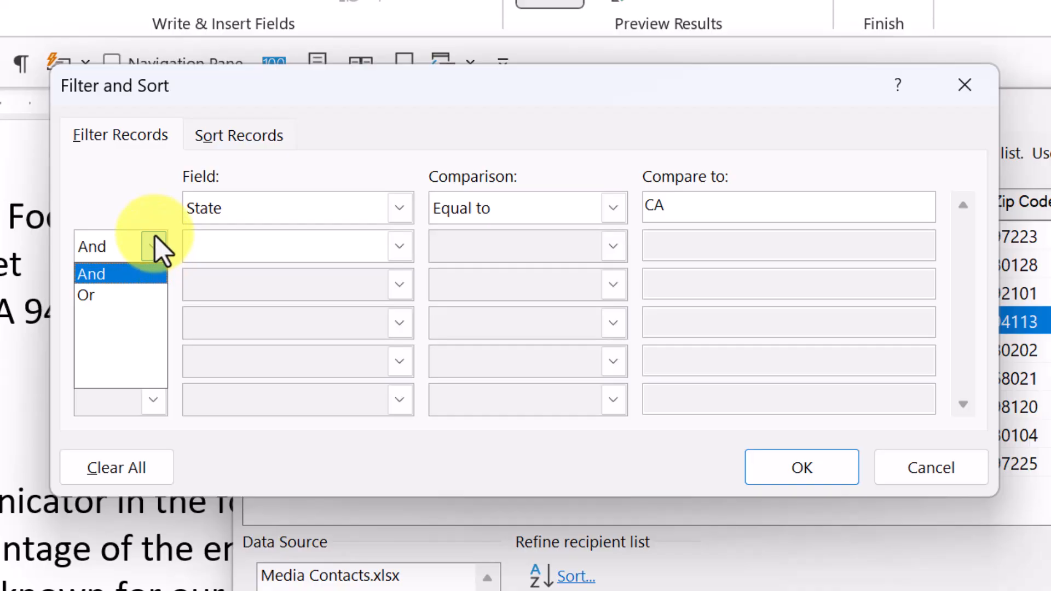
left_click(127, 295)
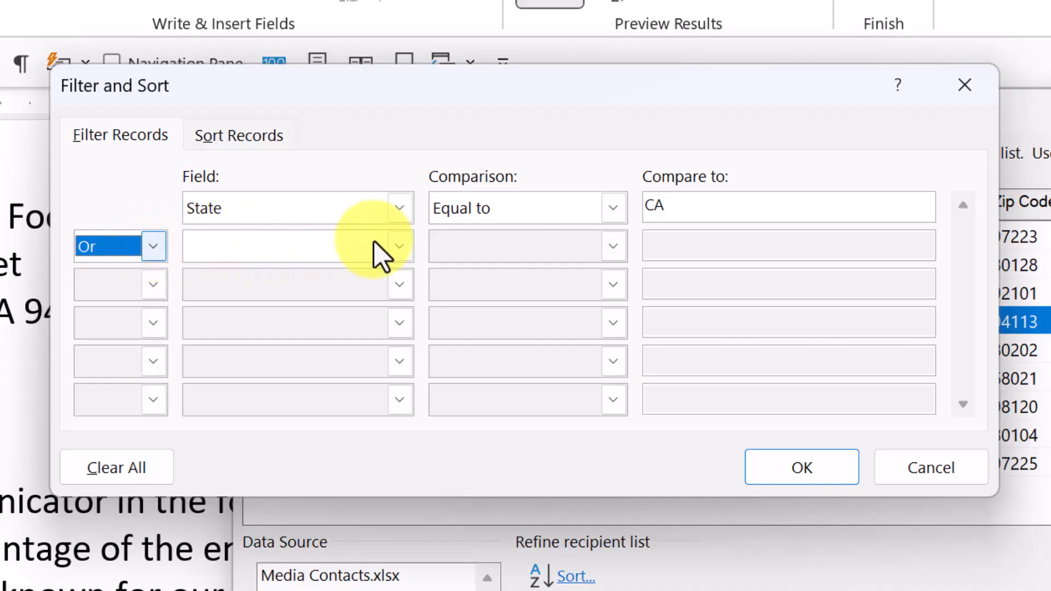
left_click(398, 244)
left_click_drag(404, 312, 408, 361)
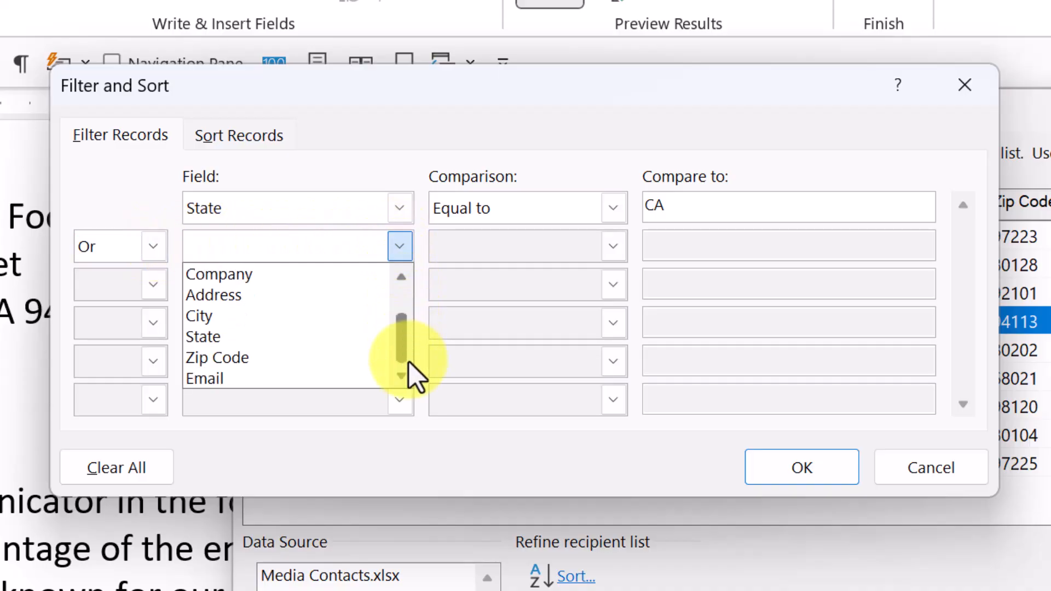
left_click(306, 335)
left_click(747, 239)
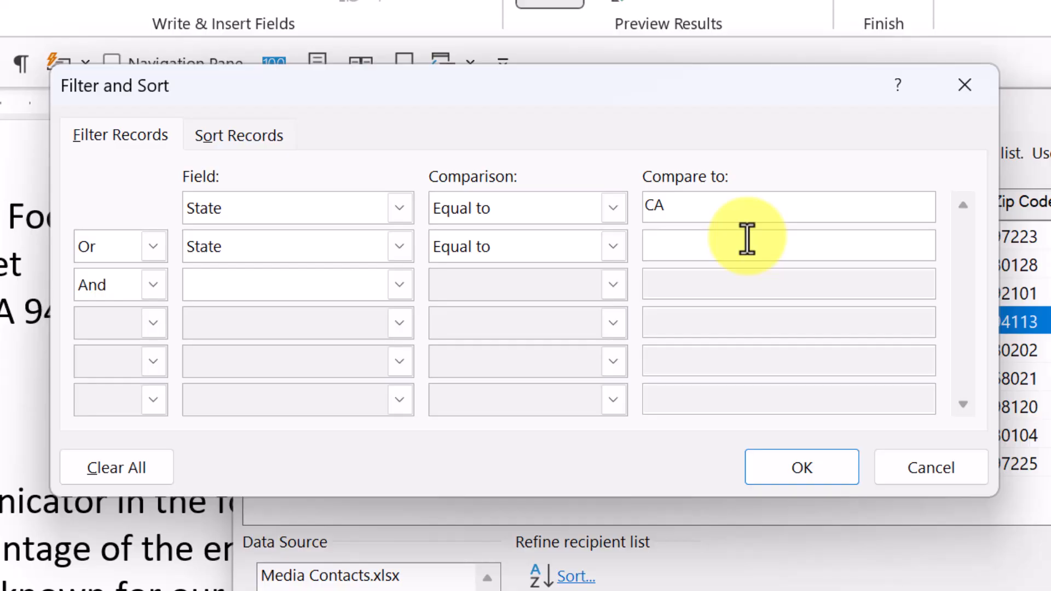
type("OR")
left_click(810, 464)
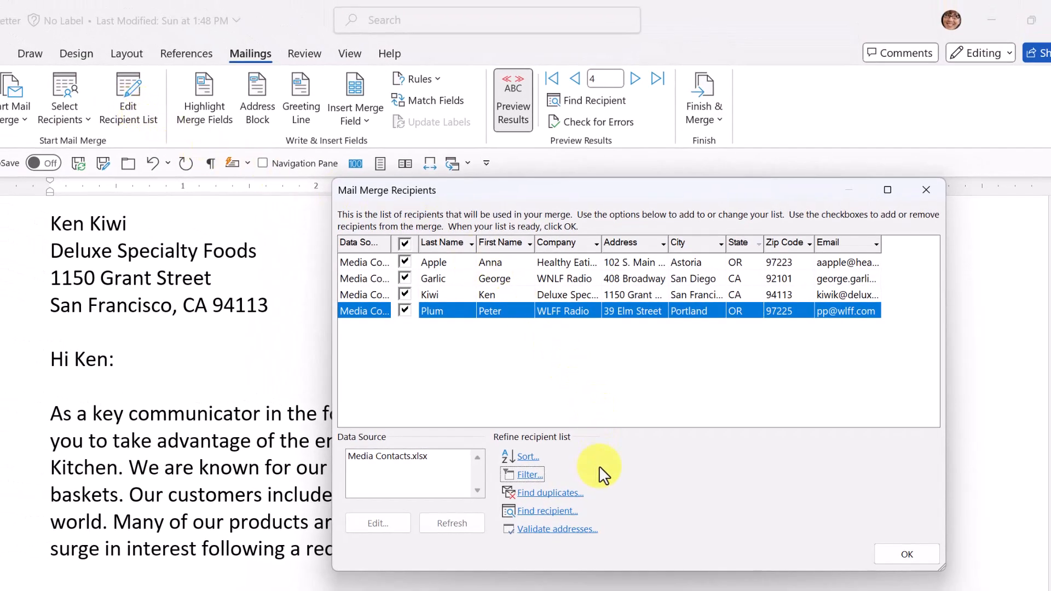
Clear all sort and filter criteria from the merge recipient list
left_click(524, 459)
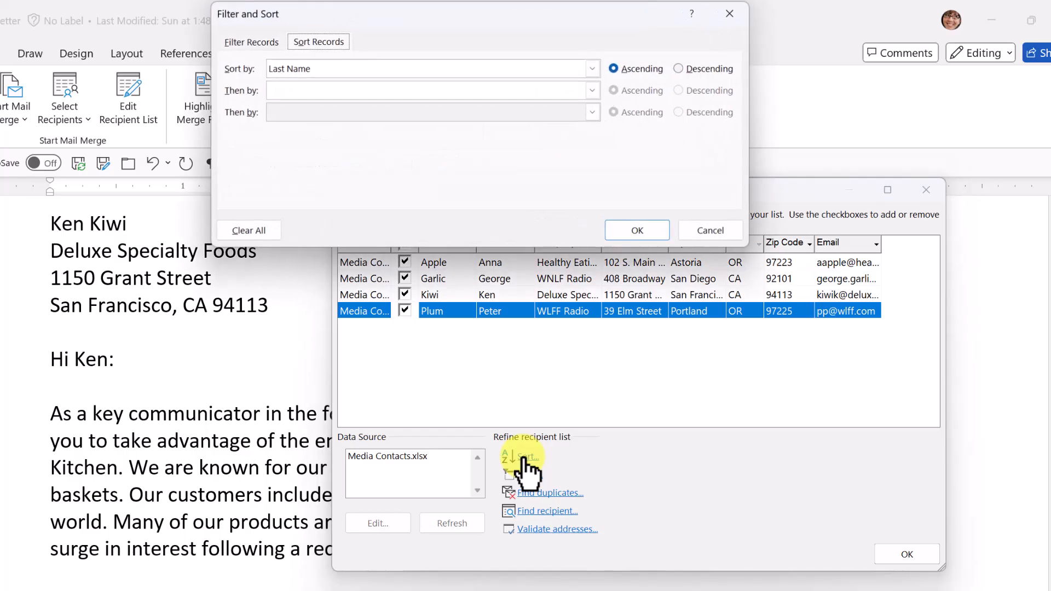
left_click(249, 229)
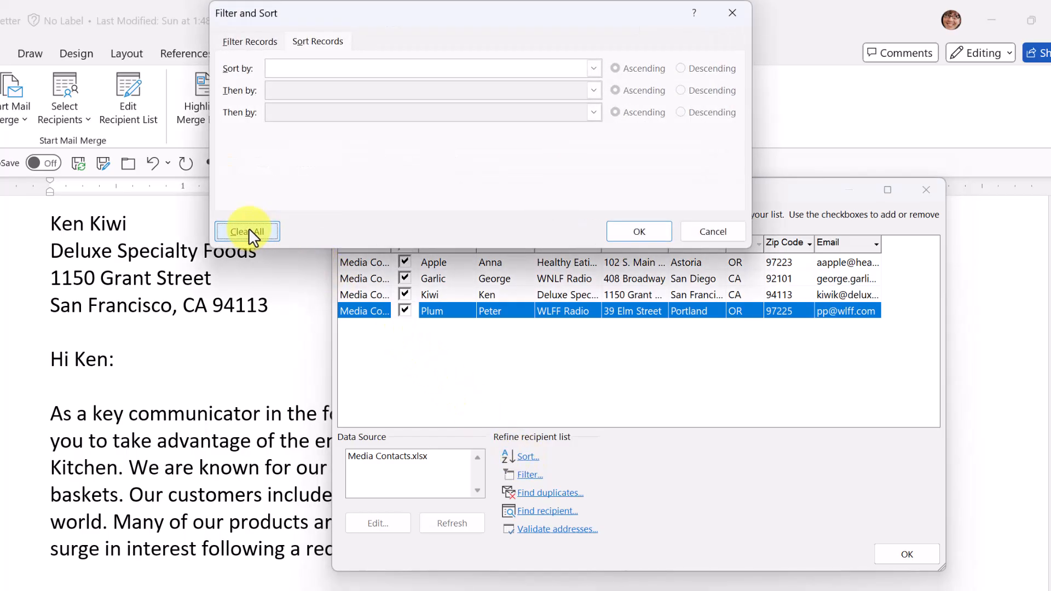
left_click(248, 44)
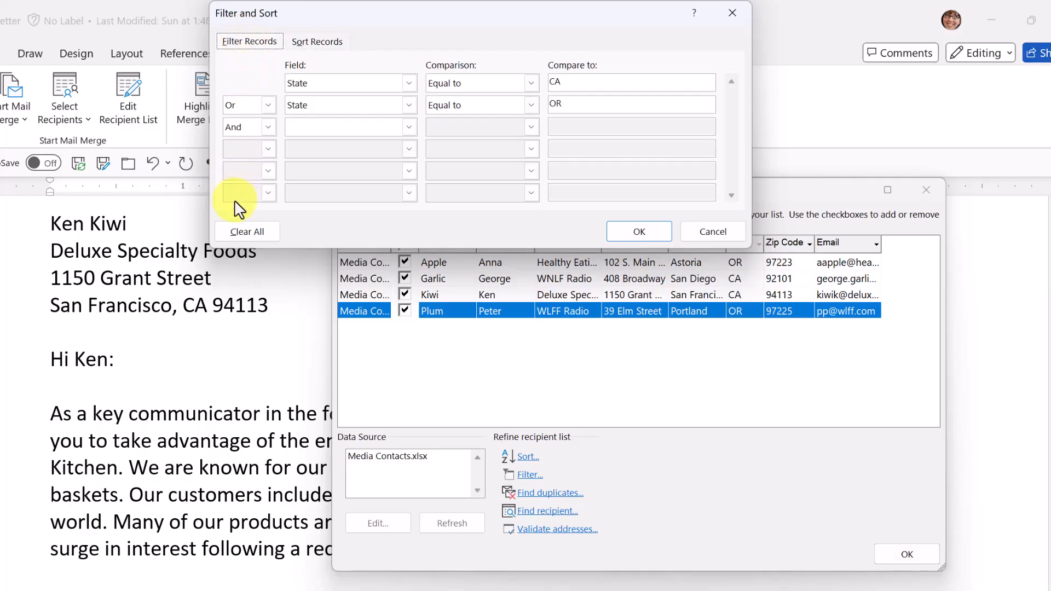
left_click(238, 232)
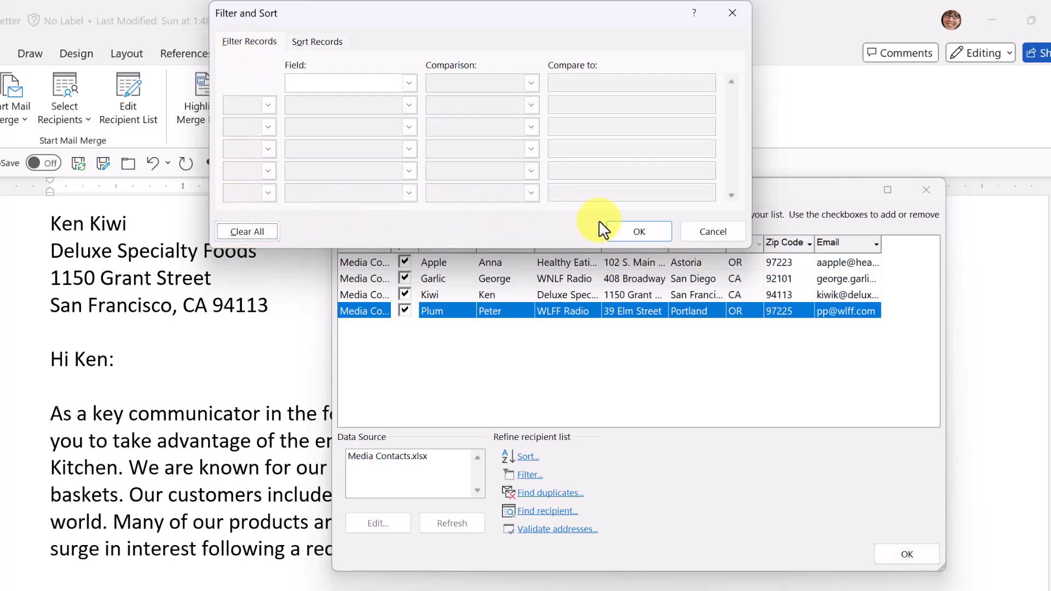
left_click(635, 230)
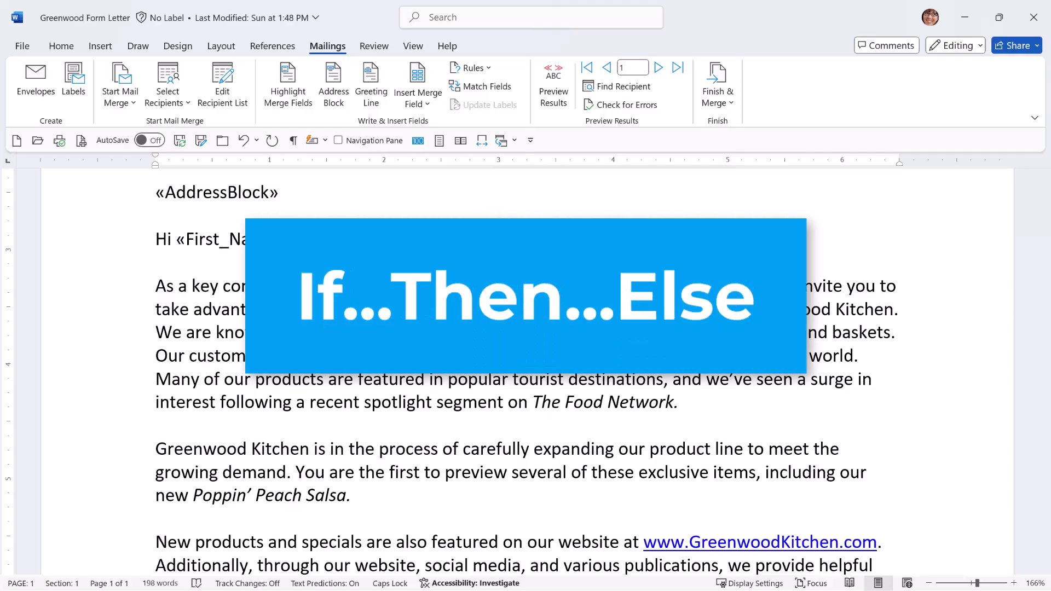
Start an If...Then...Else rule after the Poppin’ Peach Salsa sentence with the condition State Equal to CO
scroll(497, 225, "down", 1)
scroll(526, 367, "down", 2)
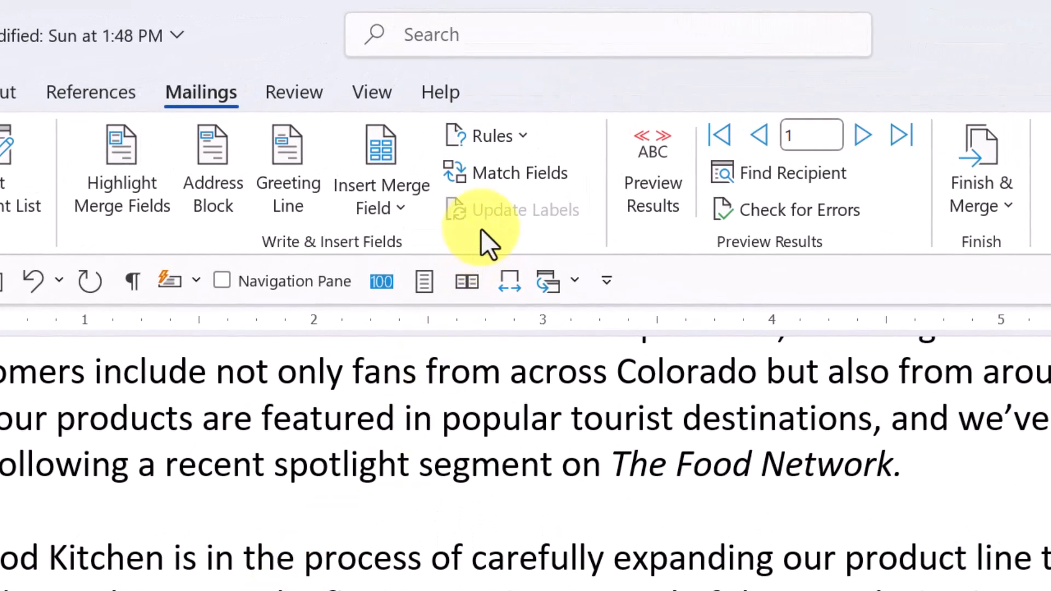
left_click(520, 129)
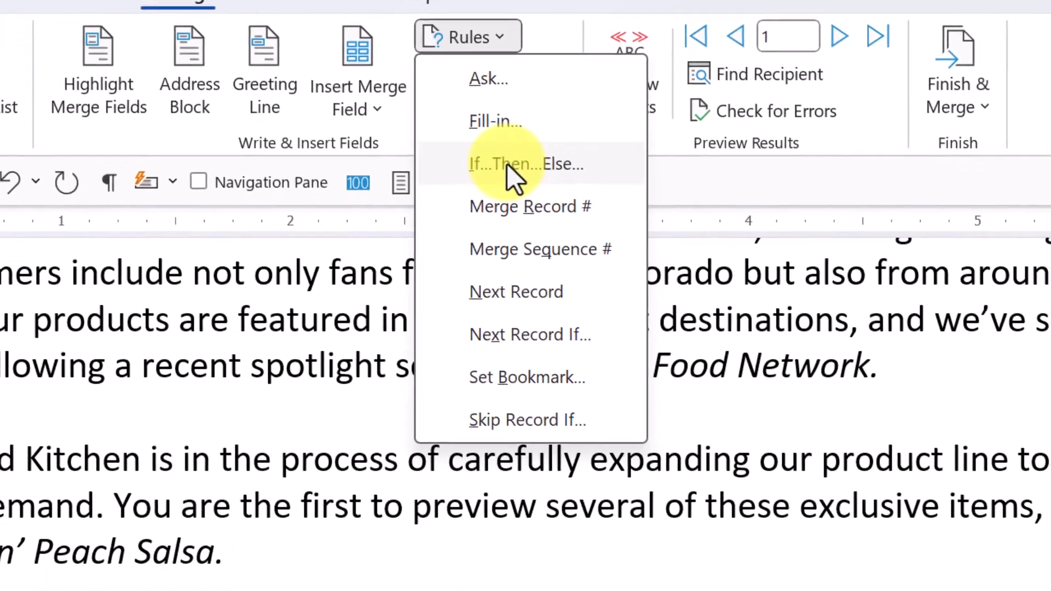
left_click(530, 264)
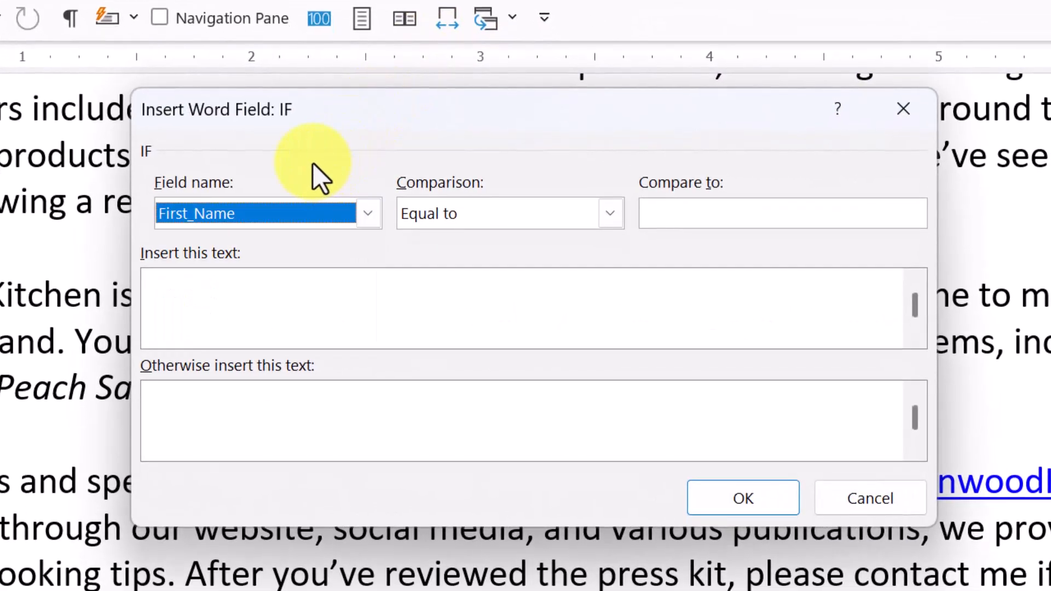
left_click(366, 214)
left_click(251, 342)
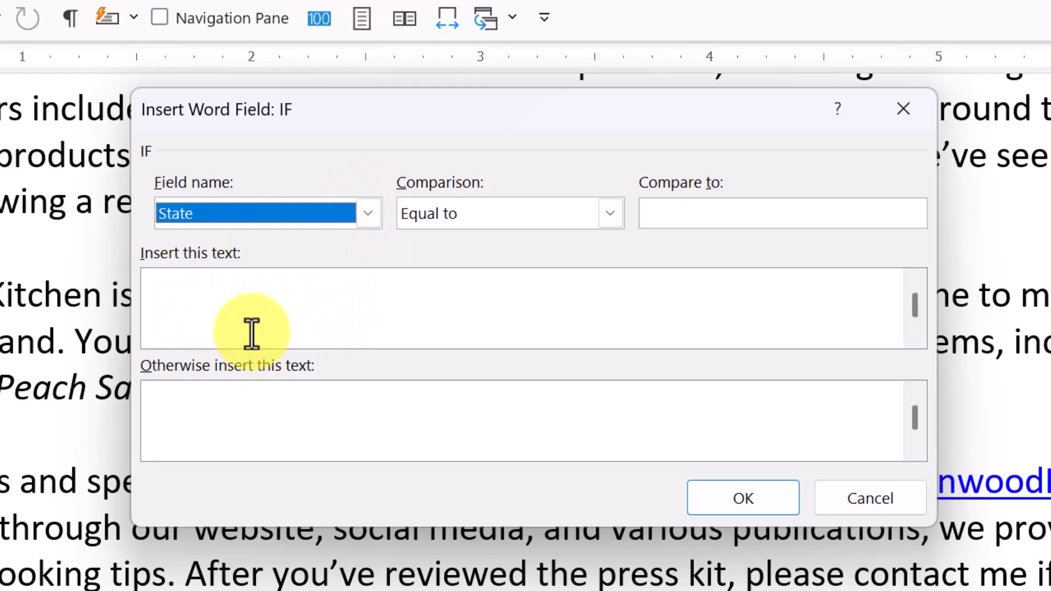
left_click(668, 213)
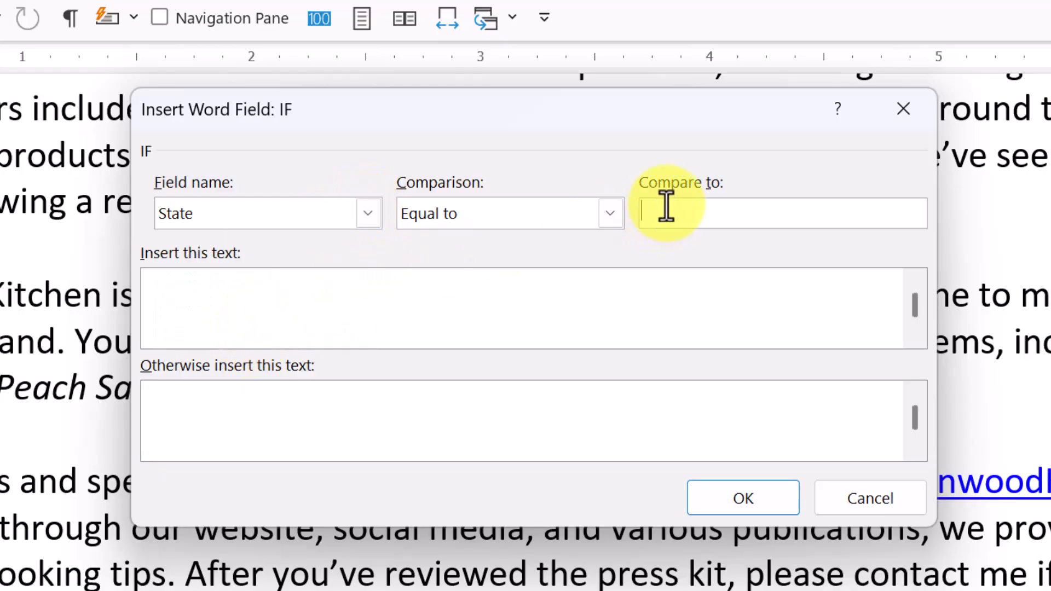
type("co")
key("BackSpace")
key("BackSpace")
type("CO")
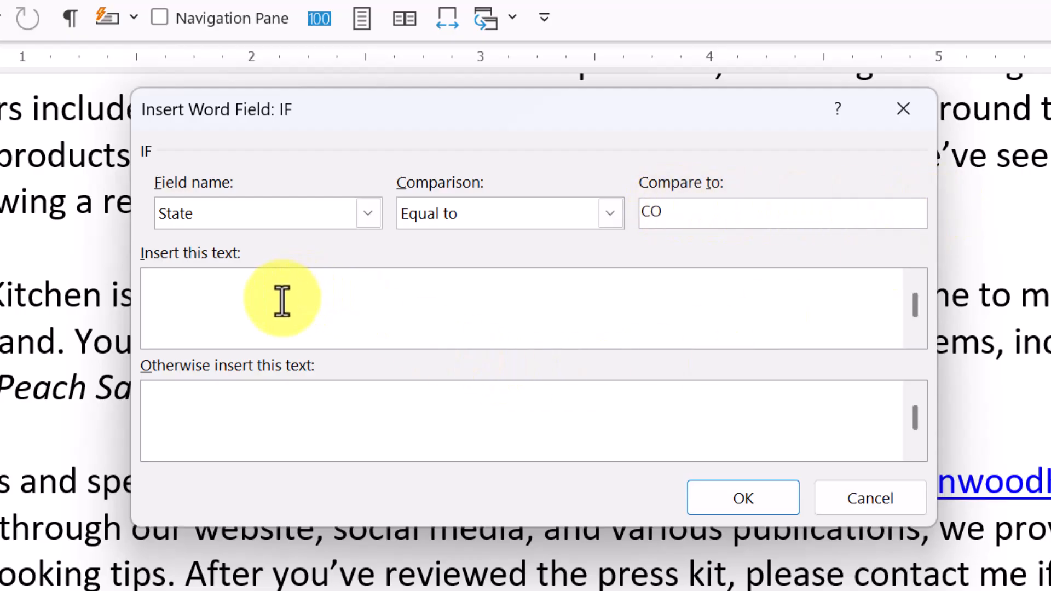
Conditionally insert "I’ve also sent you a complimentary pass to the Colorado Holiday Showcase in Denver on December 2-4. Please stop by to see us in Booth #303."
left_click(565, 334)
type("I’ve also sent you a complimentary pass to the Colorado Holiday Showcase in Denver on December 2-4. Please stop by to see us in Booth #303.")
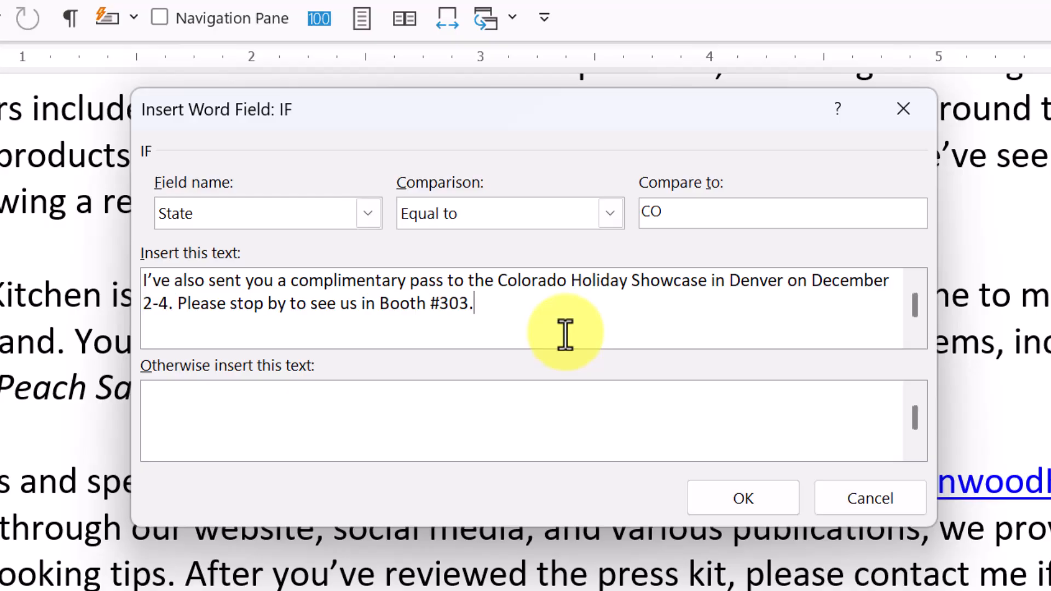
left_click(180, 370)
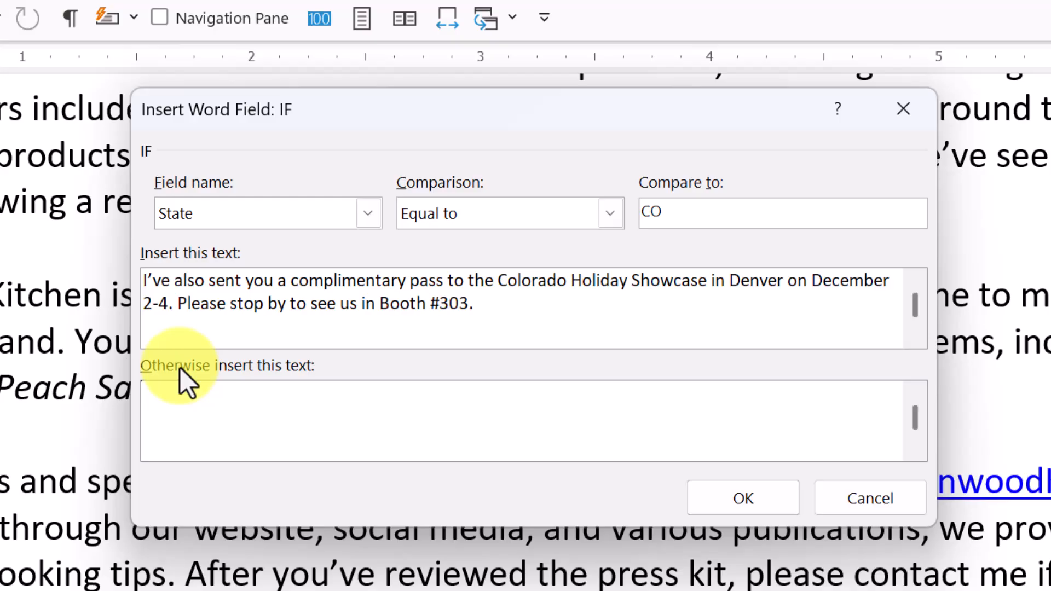
type("Please visit https://GreenwoodKitchen.com/Events for upcoming food events and demonstrations.")
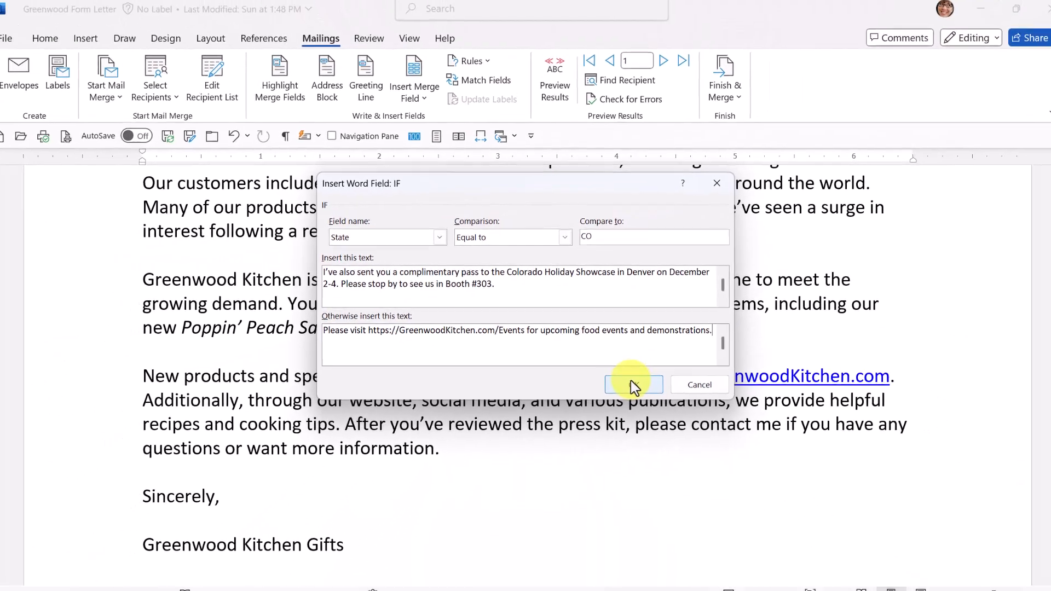
left_click(739, 495)
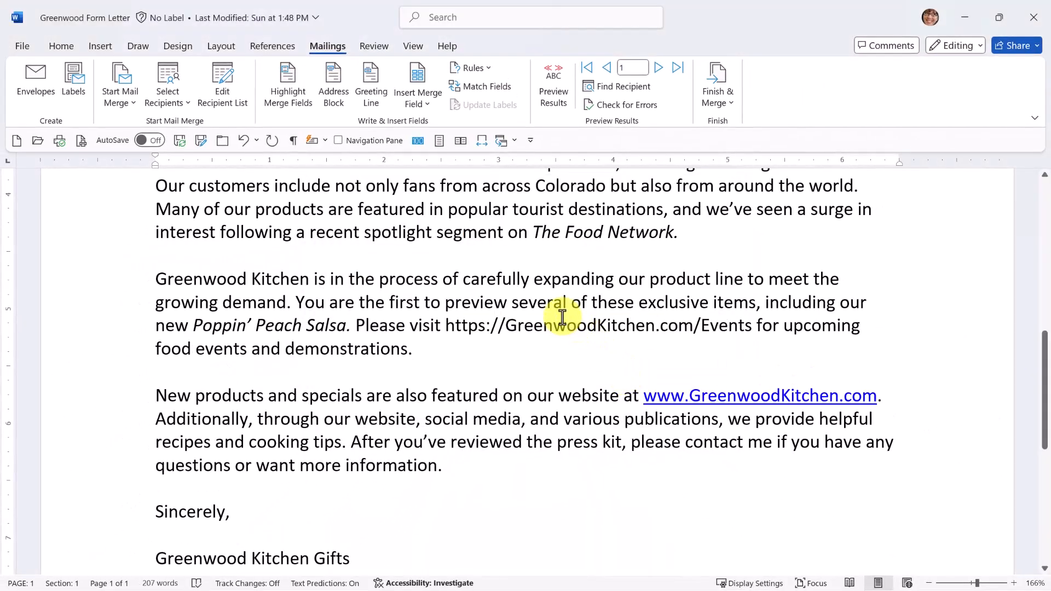
Preview the merged letters up to the fifth record to compare the conditional sentence across states
key("alt+shift+k")
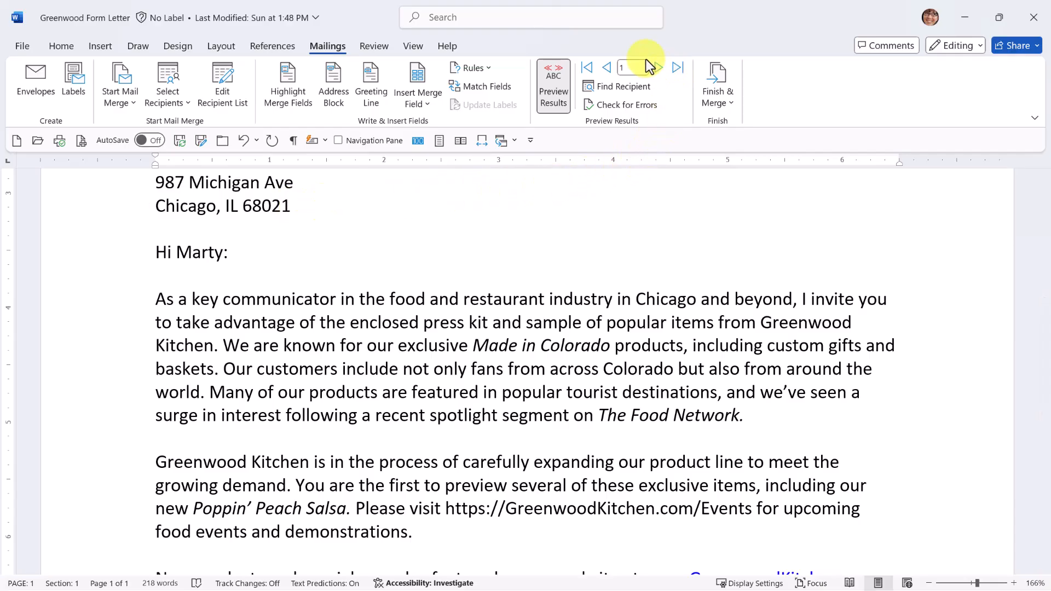
left_click(658, 68)
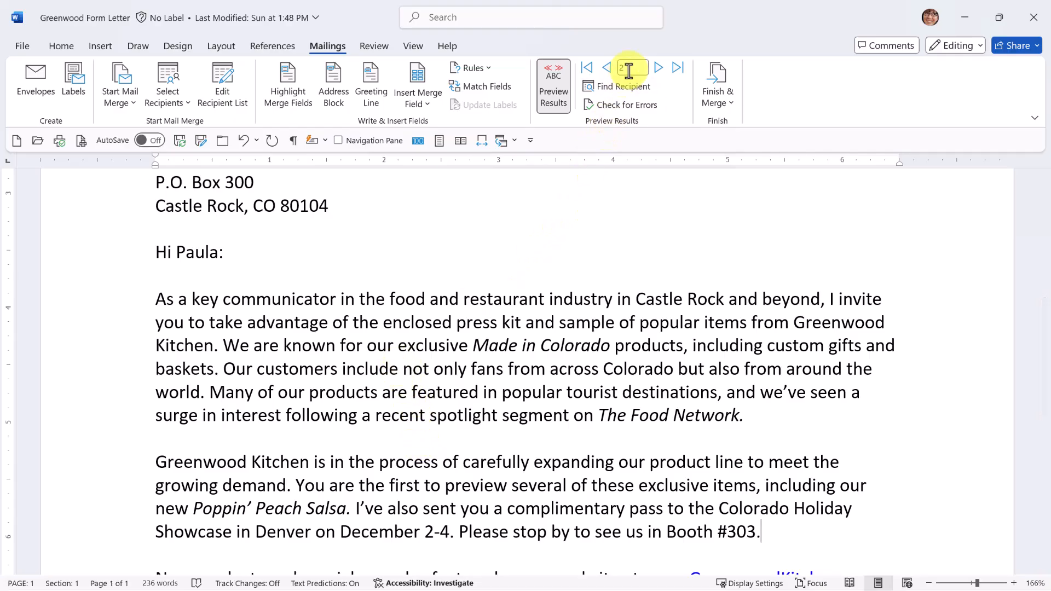
left_click(662, 68)
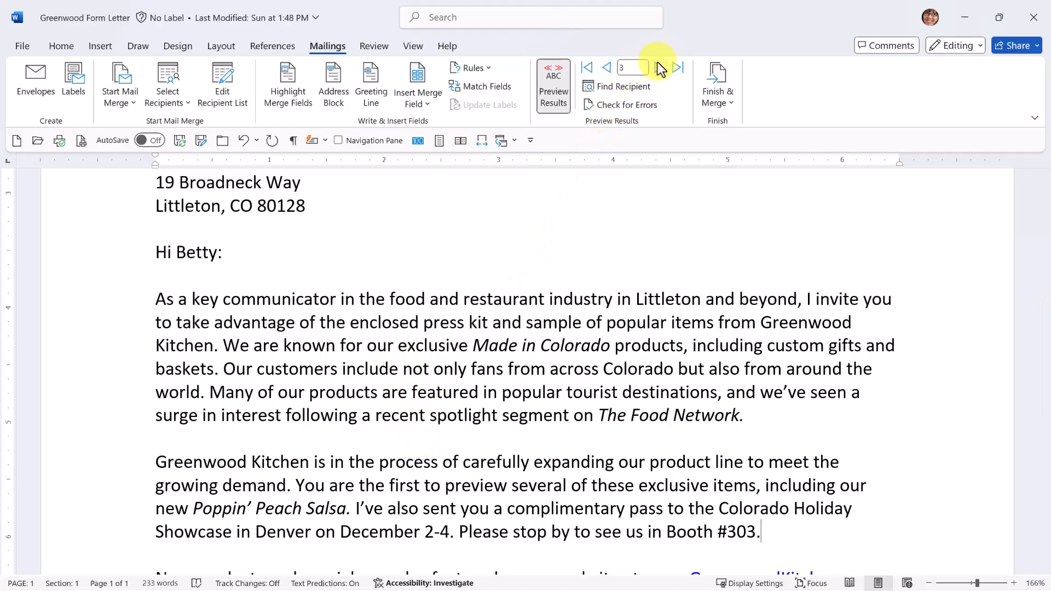
left_click(662, 68)
left_click(662, 68)
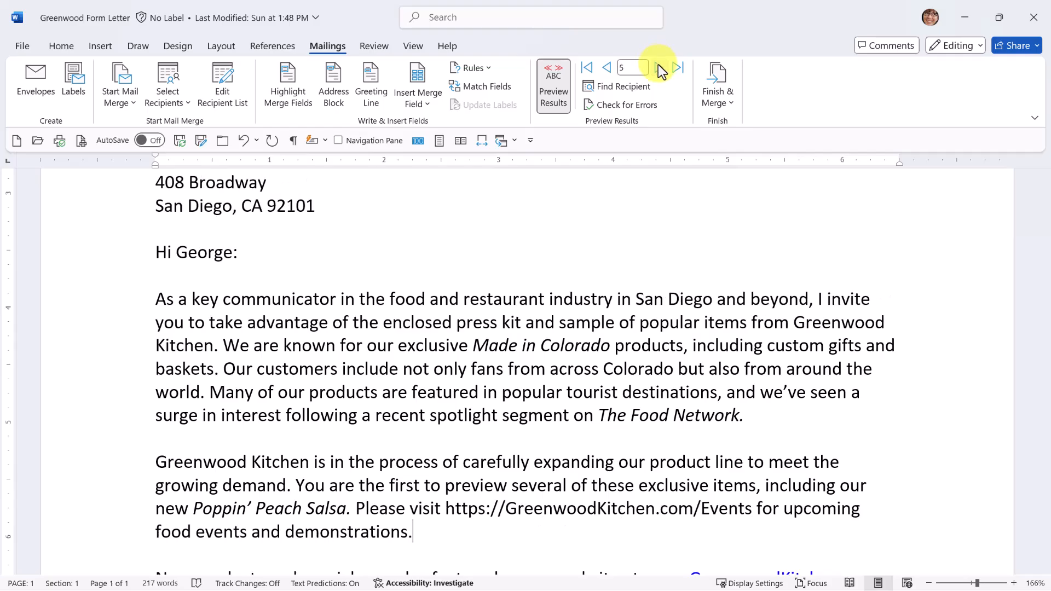